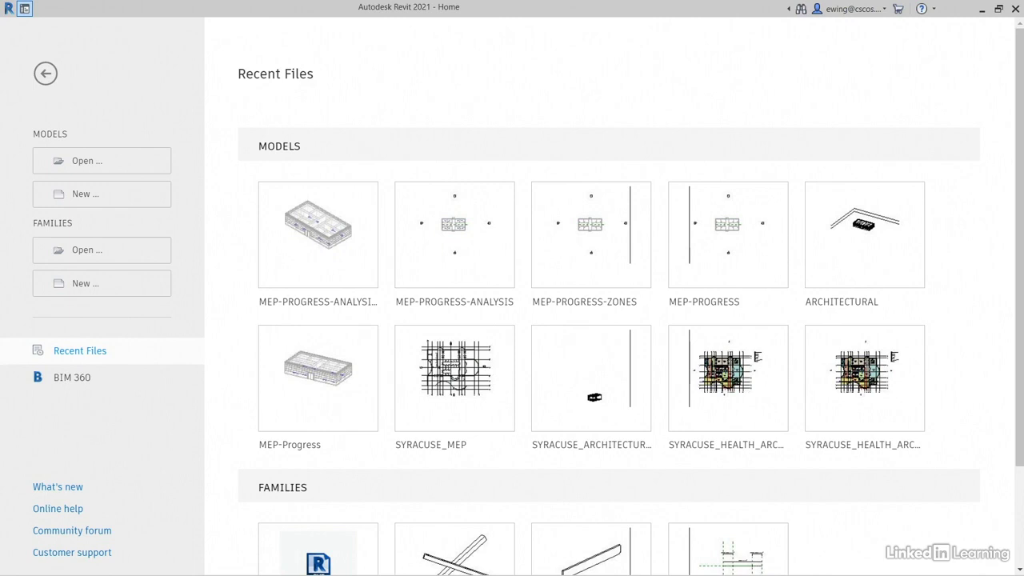
Open the project file MEP-PROGRESS-ANALYSIS-HVAC.rvt from the Exercise Files folder.
{"action": "left_click", "coordinate": [80, 162]}
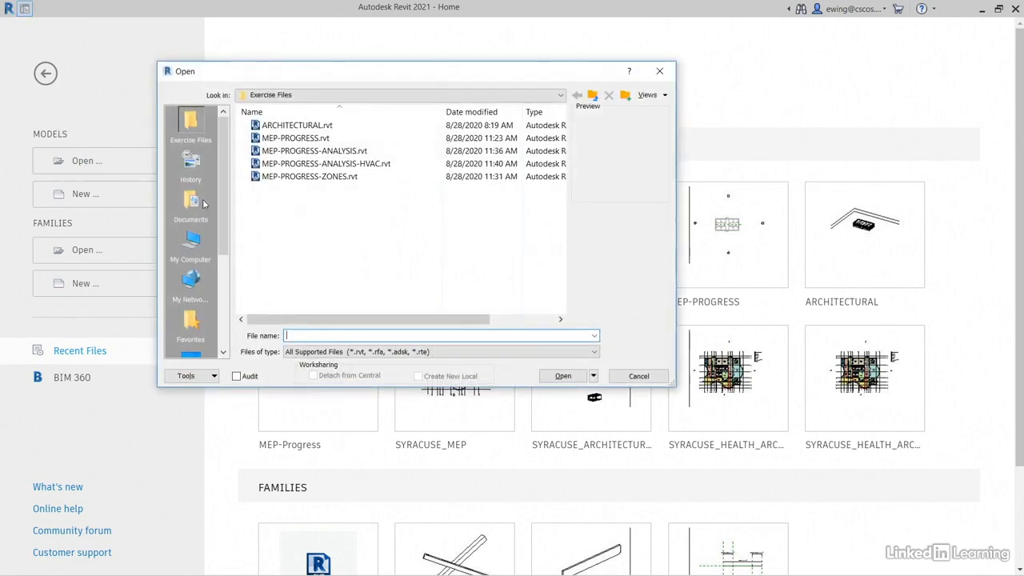
{"action": "left_click", "coordinate": [324, 164]}
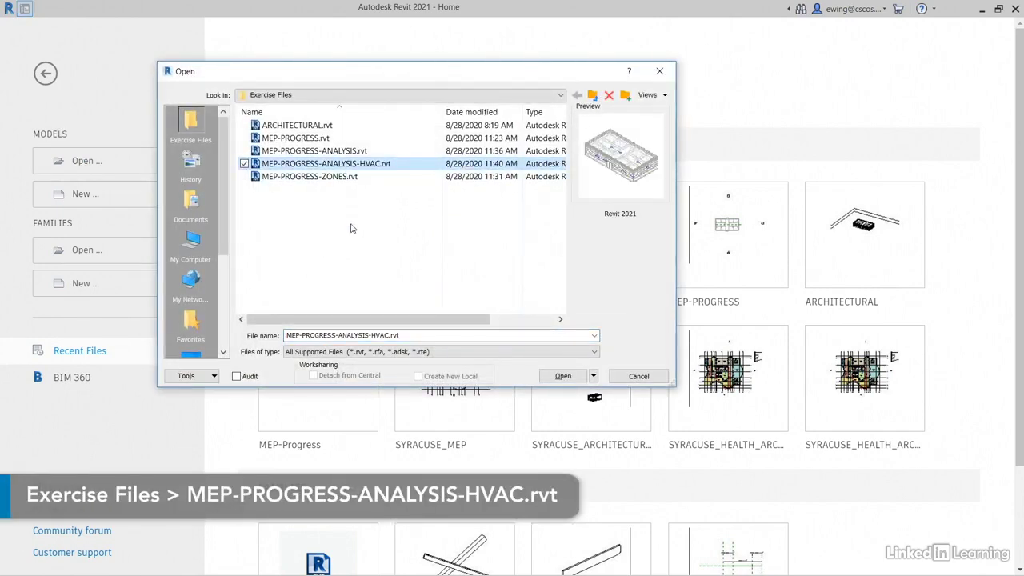
{"action": "left_click", "coordinate": [556, 376]}
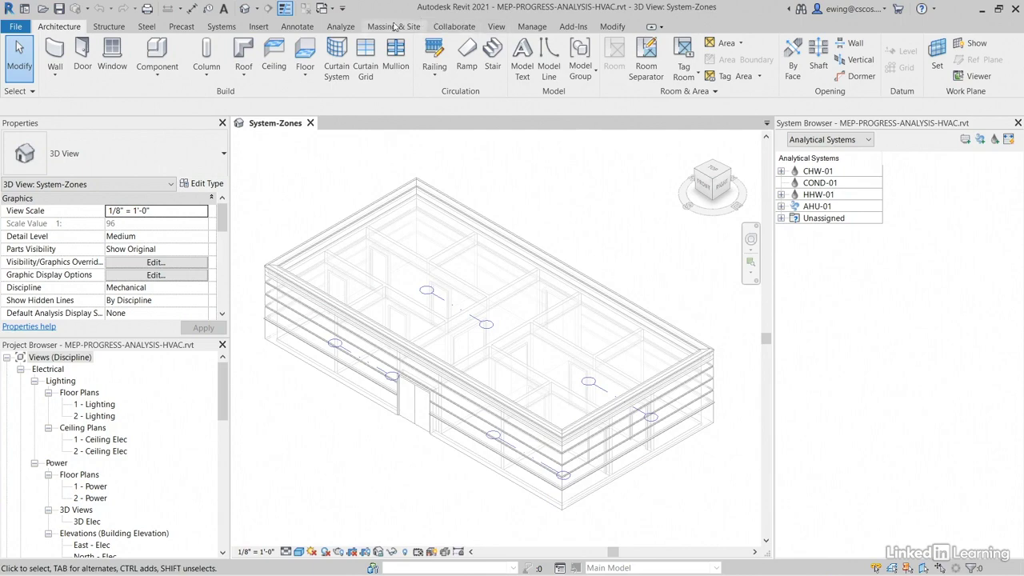
Open the project's Energy Settings and move the dialog clear of the model.
{"action": "left_click", "coordinate": [339, 27]}
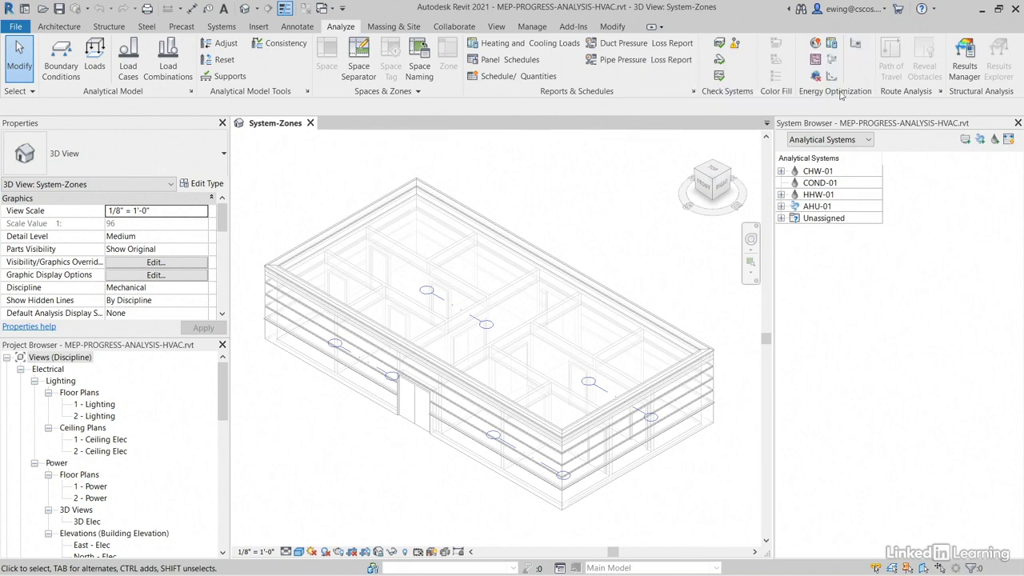
{"action": "left_click", "coordinate": [857, 48]}
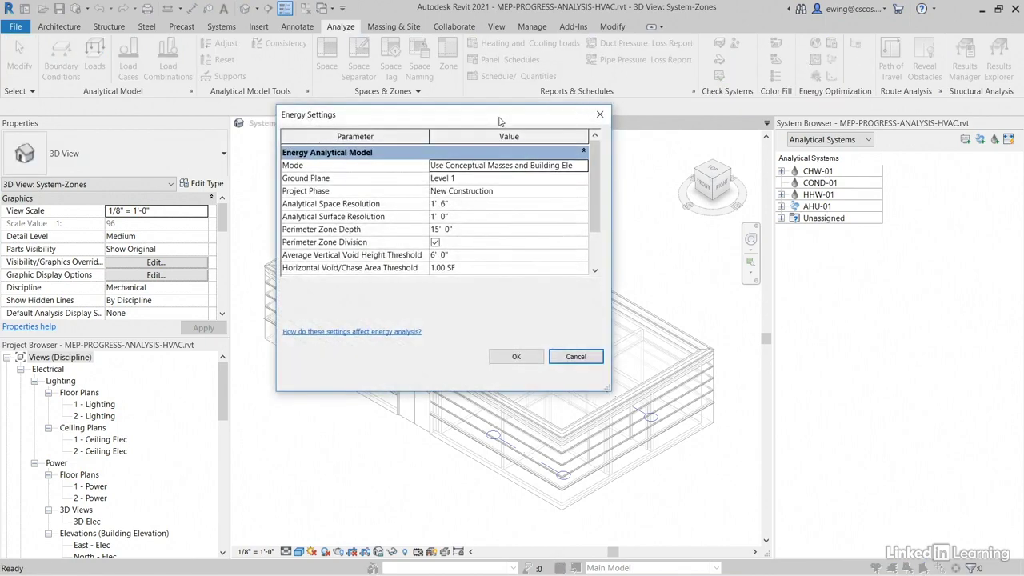
{"action": "left_click_drag", "start_coordinate": [500, 118], "coordinate": [432, 56]}
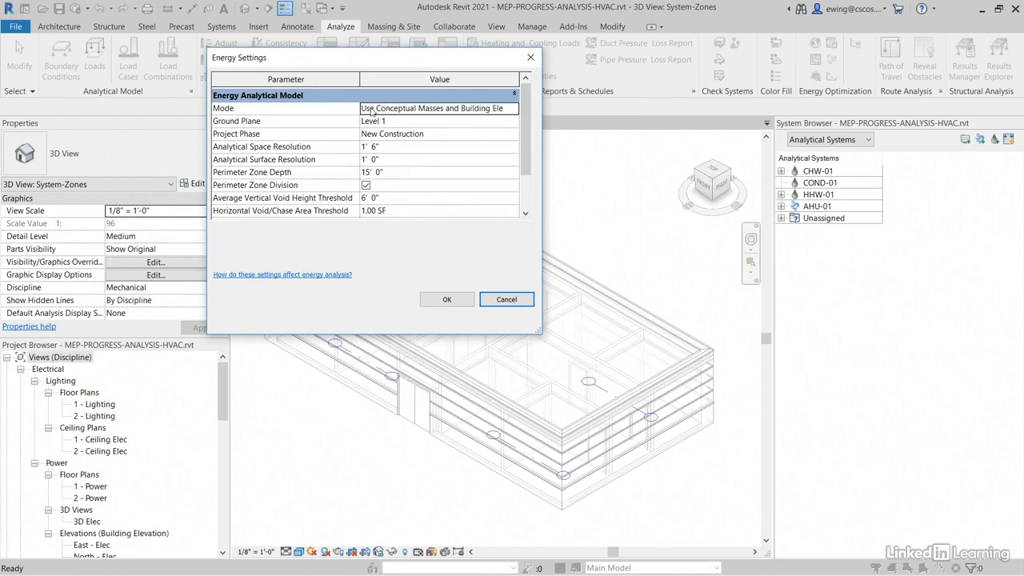
Review the Mode choices available for the energy analytical model without changing the selection.
{"action": "left_click", "coordinate": [505, 111]}
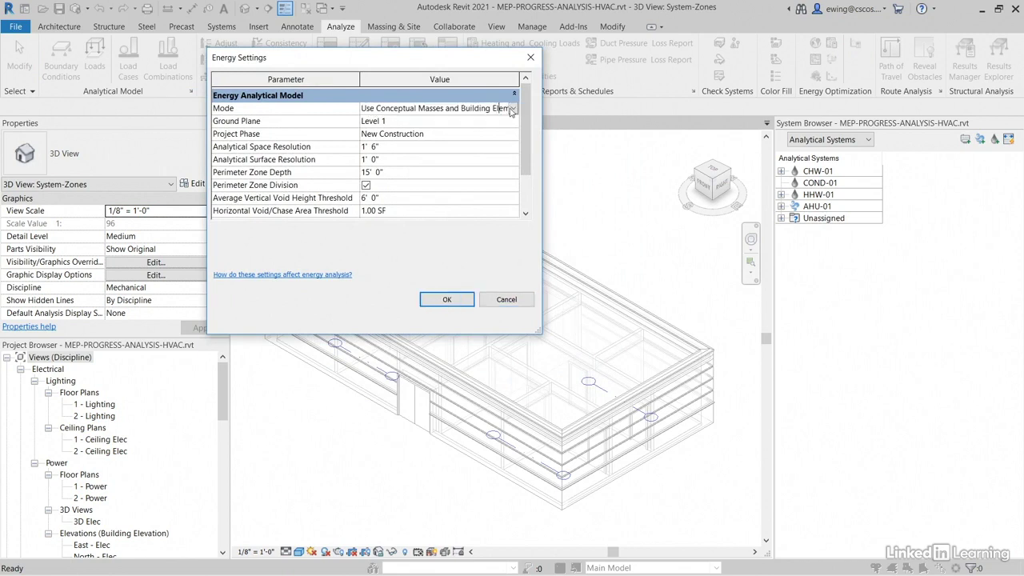
{"action": "left_click", "coordinate": [514, 109]}
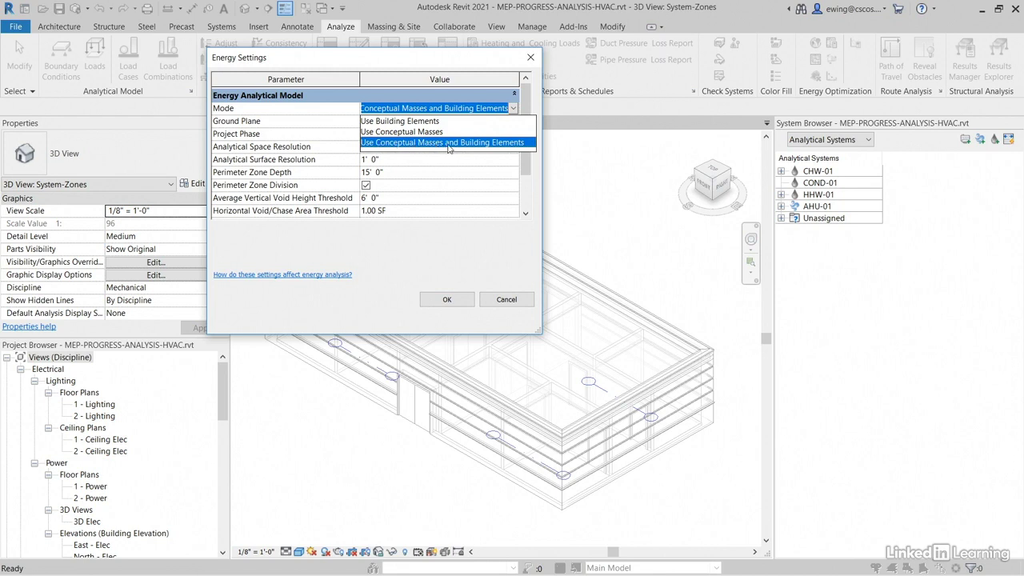
{"action": "left_click", "coordinate": [450, 62]}
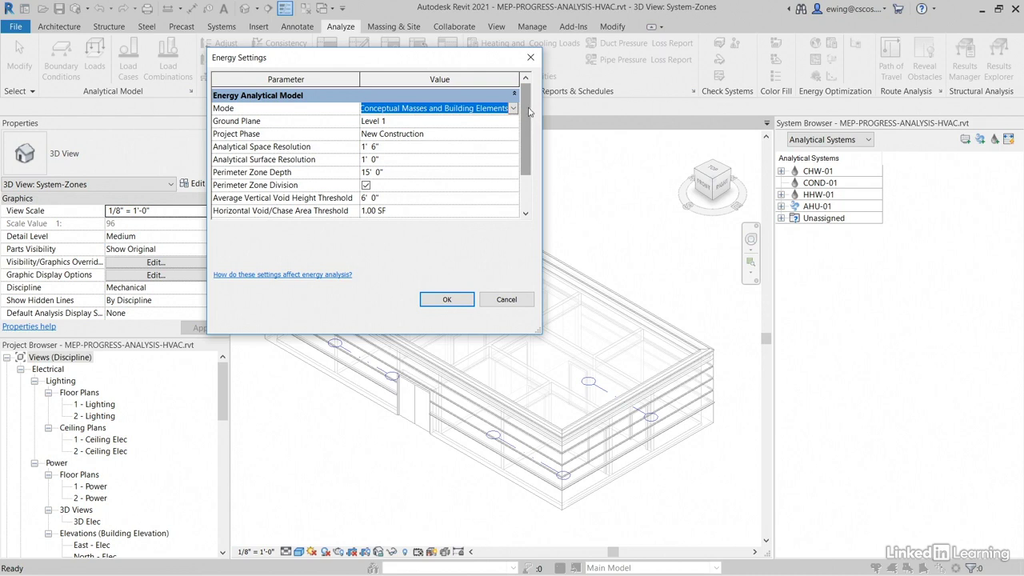
In the advanced energy options, set the Building Type to Hospital or Healthcare.
{"action": "scroll", "coordinate": [526, 108], "scroll_direction": "down", "scroll_amount": 2}
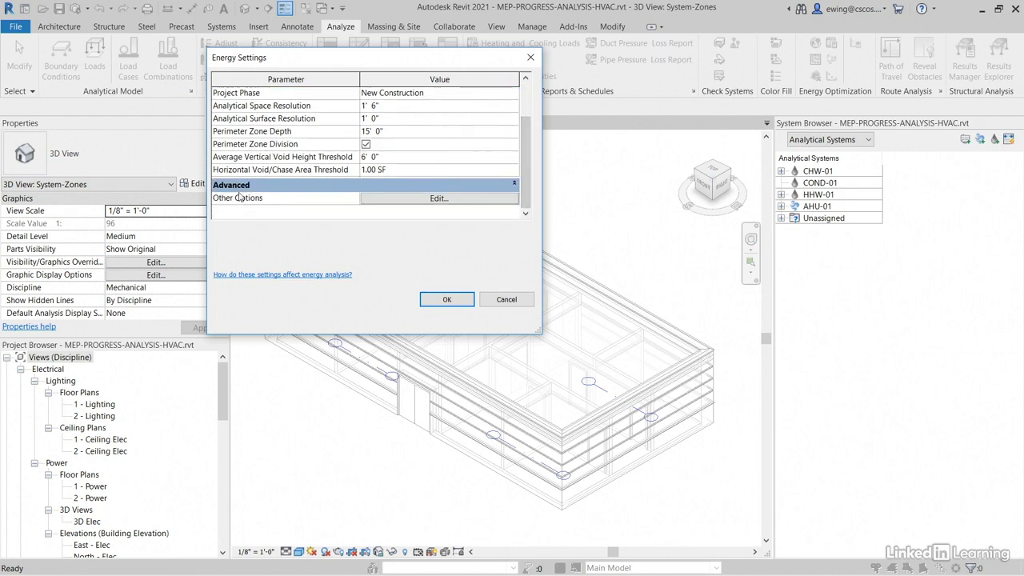
{"action": "left_click", "coordinate": [399, 201]}
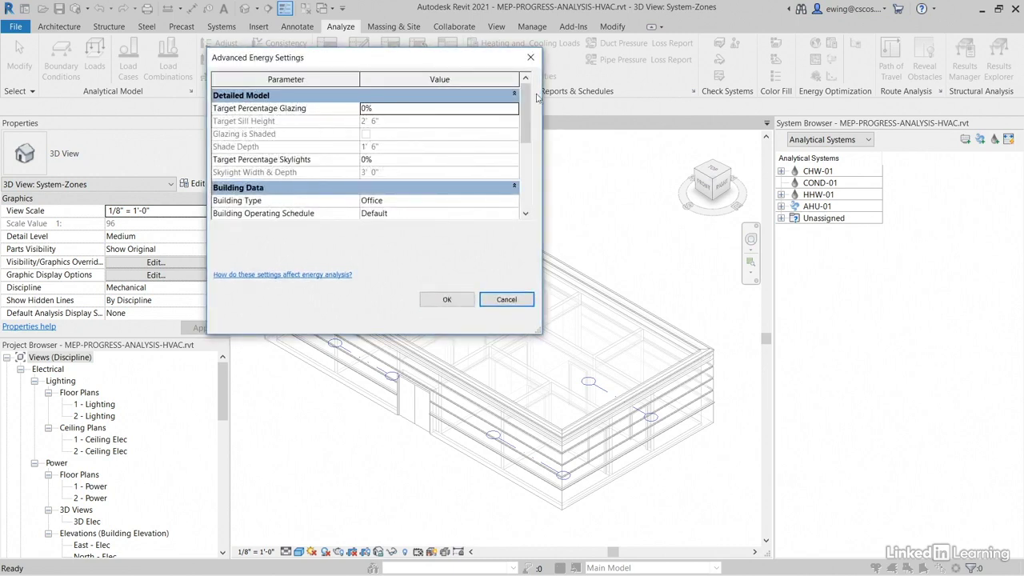
{"action": "left_click_drag", "start_coordinate": [525, 96], "coordinate": [526, 115]}
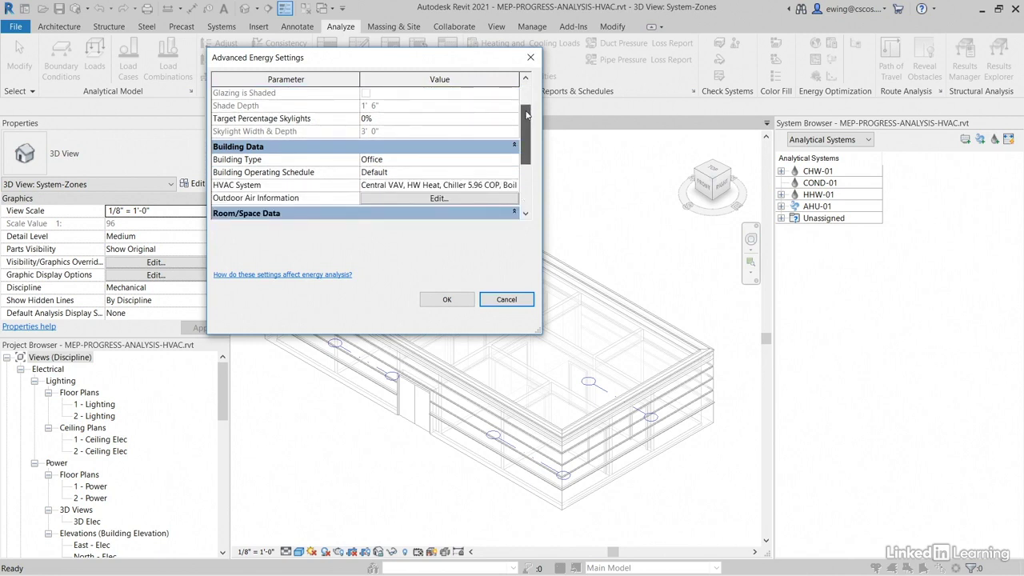
{"action": "left_click", "coordinate": [446, 160]}
{"action": "left_click", "coordinate": [513, 160]}
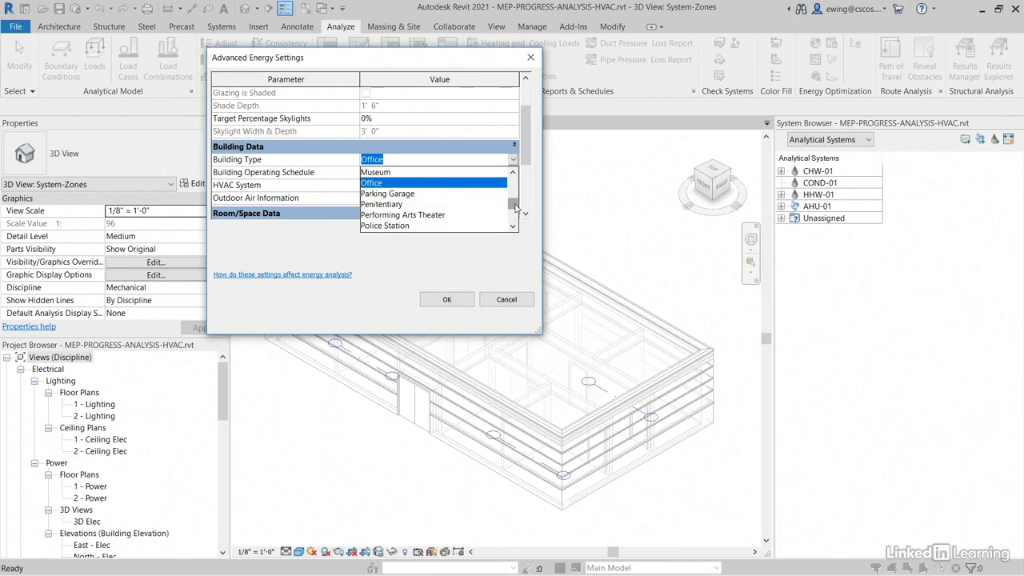
{"action": "left_click_drag", "start_coordinate": [514, 204], "coordinate": [514, 193]}
{"action": "left_click", "coordinate": [432, 204]}
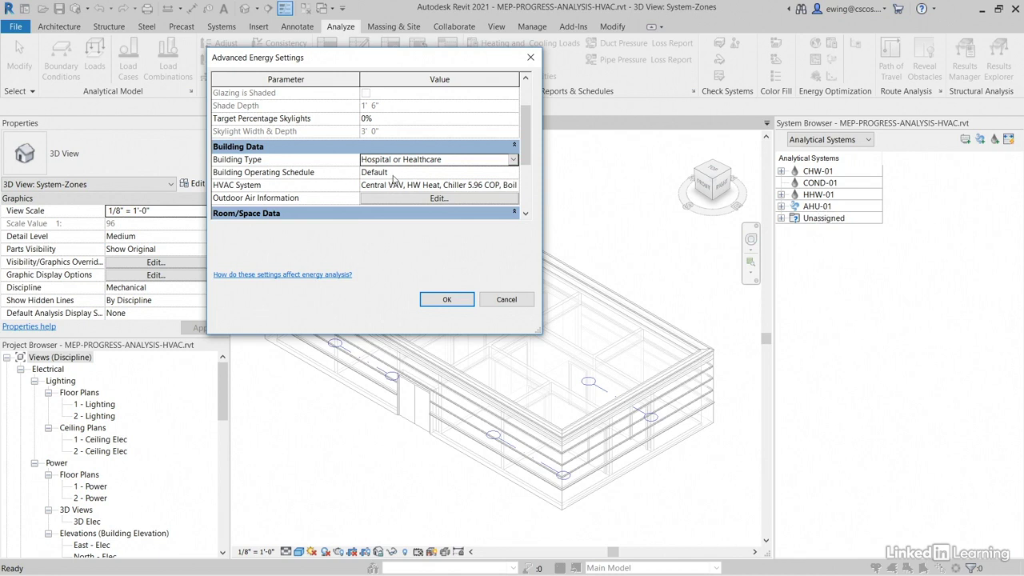
Review the outdoor air information and the constructions assigned to the conceptual mass types.
{"action": "scroll", "coordinate": [287, 205], "scroll_direction": "down", "scroll_amount": 1}
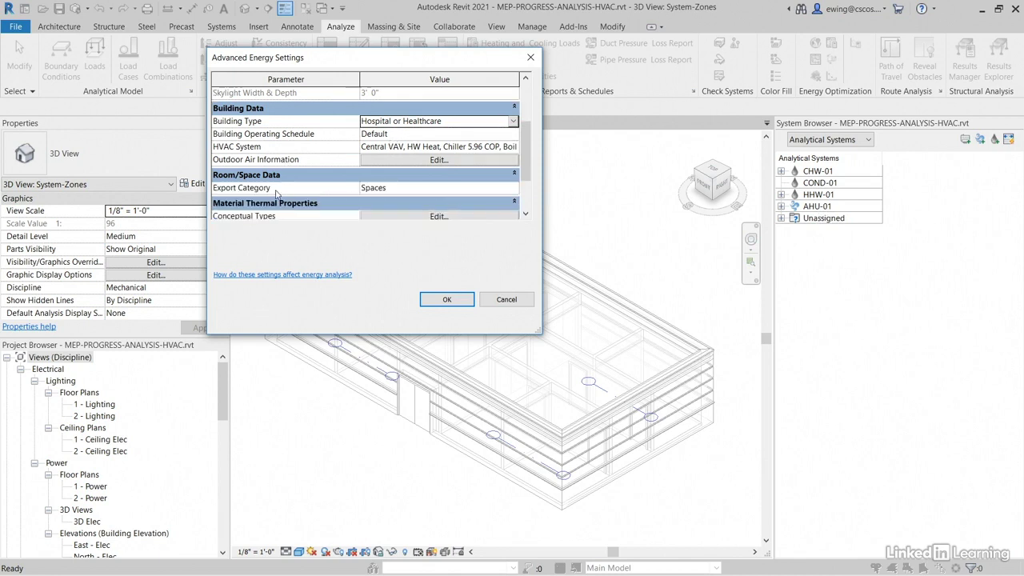
{"action": "left_click", "coordinate": [419, 160]}
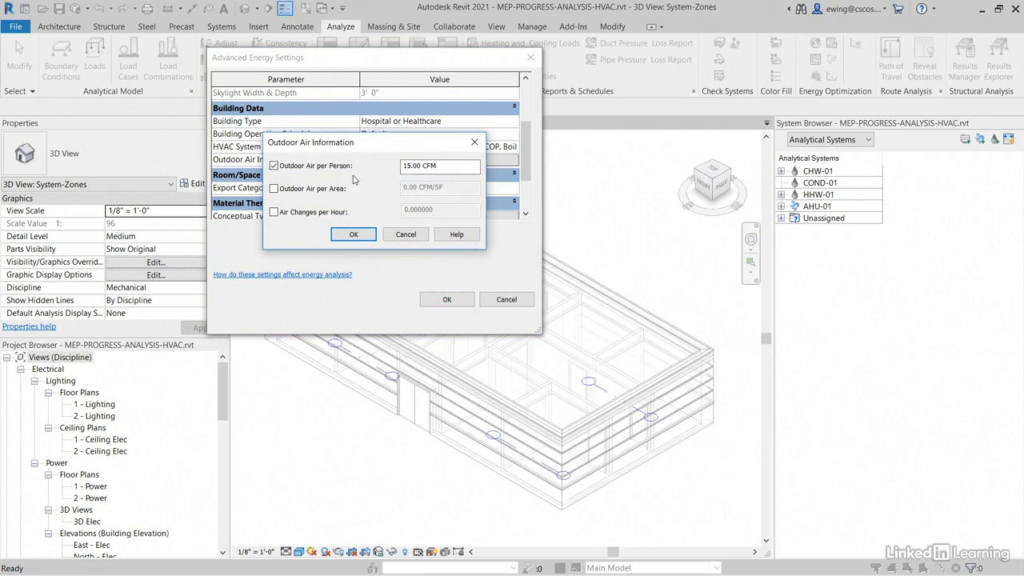
{"action": "left_click", "coordinate": [352, 235]}
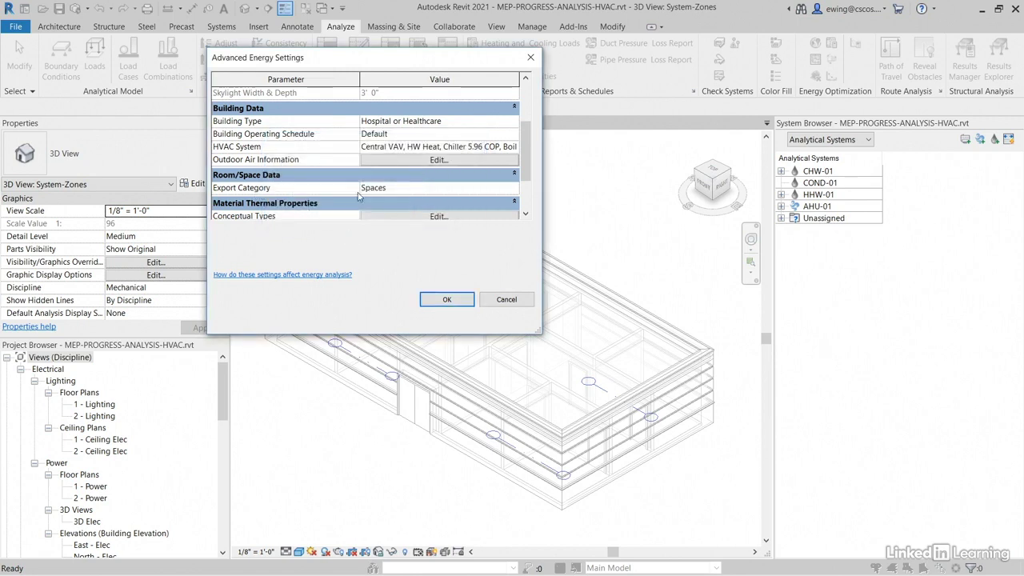
{"action": "scroll", "coordinate": [404, 193], "scroll_direction": "down", "scroll_amount": 1}
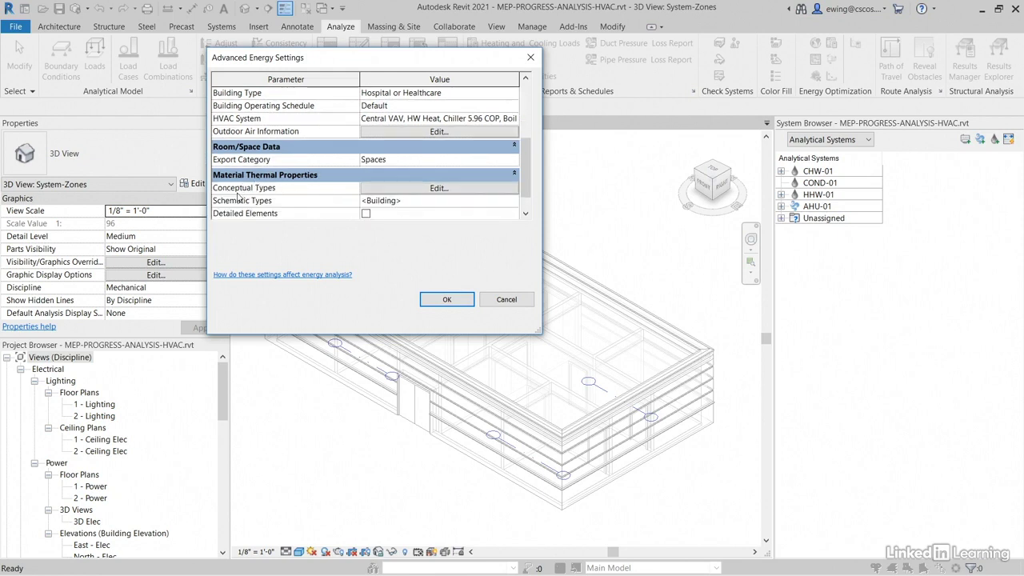
{"action": "left_click", "coordinate": [399, 192]}
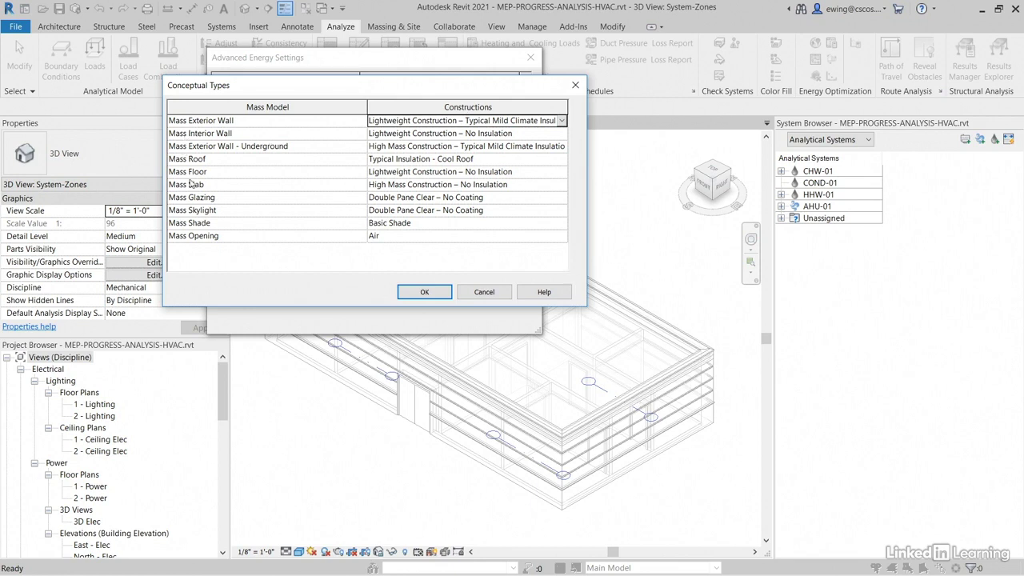
{"action": "left_click", "coordinate": [423, 291]}
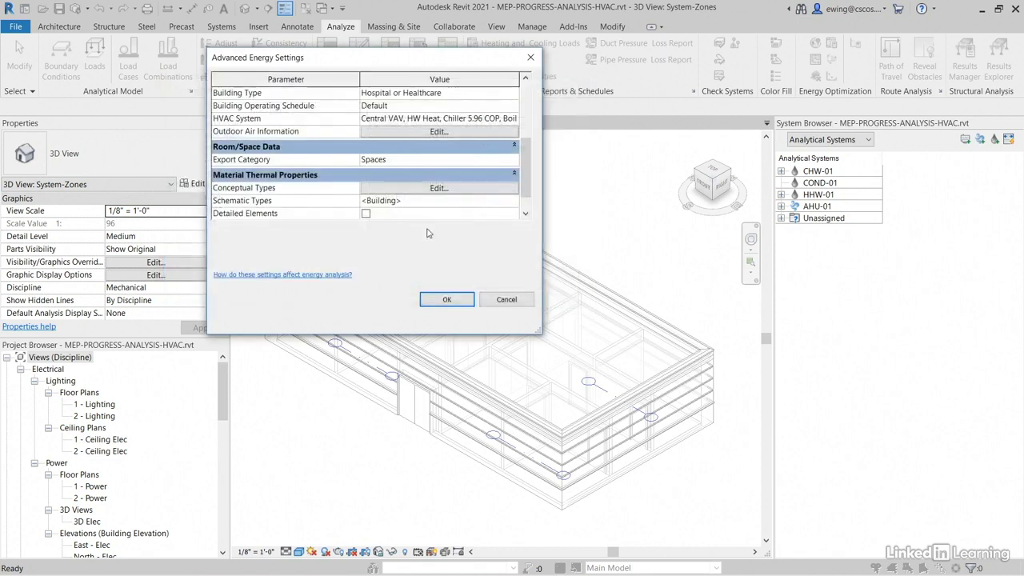
Review the analytic constructions of the schematic types, and accept both the advanced and the main energy settings.
{"action": "scroll", "coordinate": [442, 192], "scroll_direction": "down", "scroll_amount": 1}
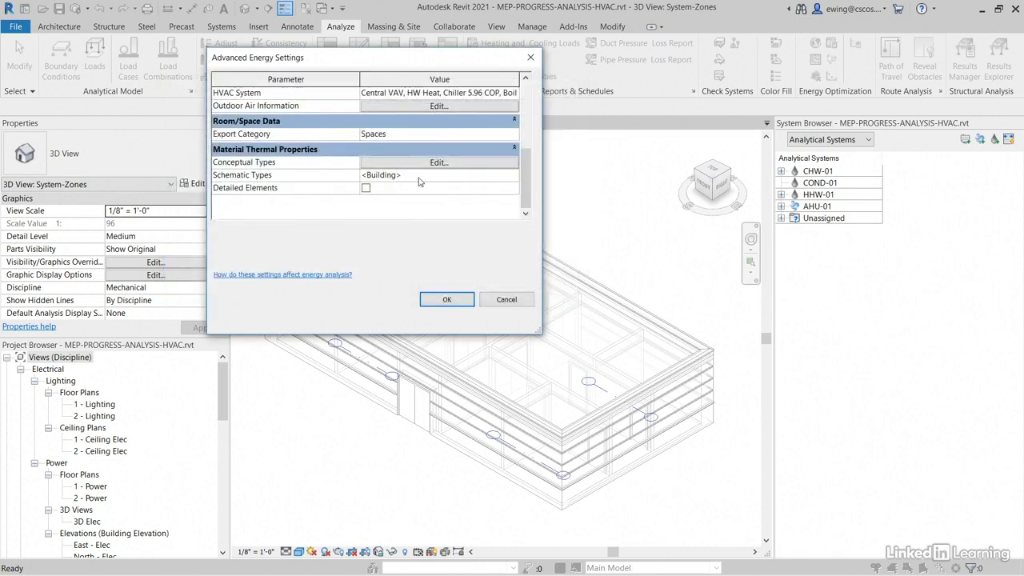
{"action": "left_click", "coordinate": [419, 178]}
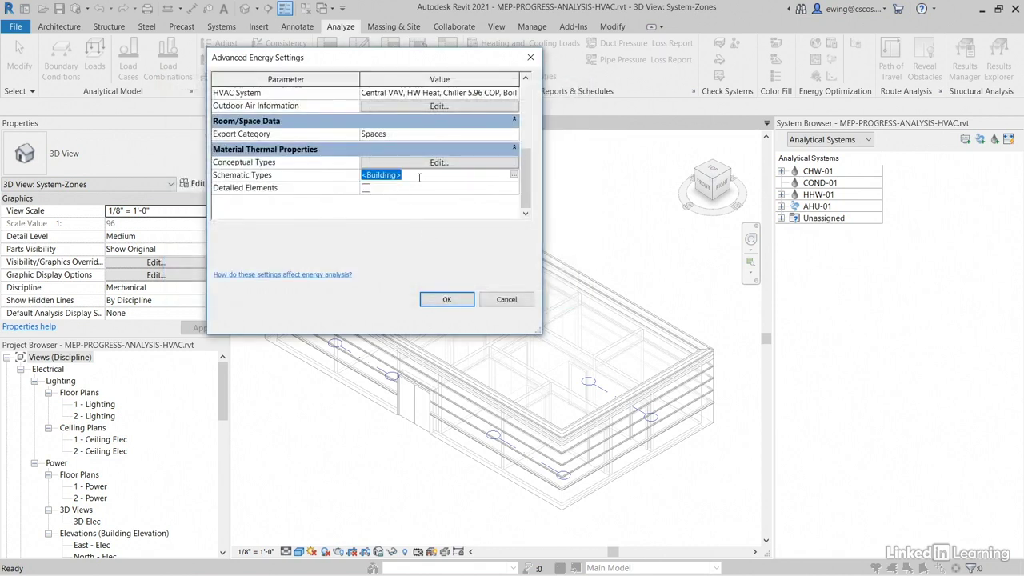
{"action": "left_click", "coordinate": [516, 178]}
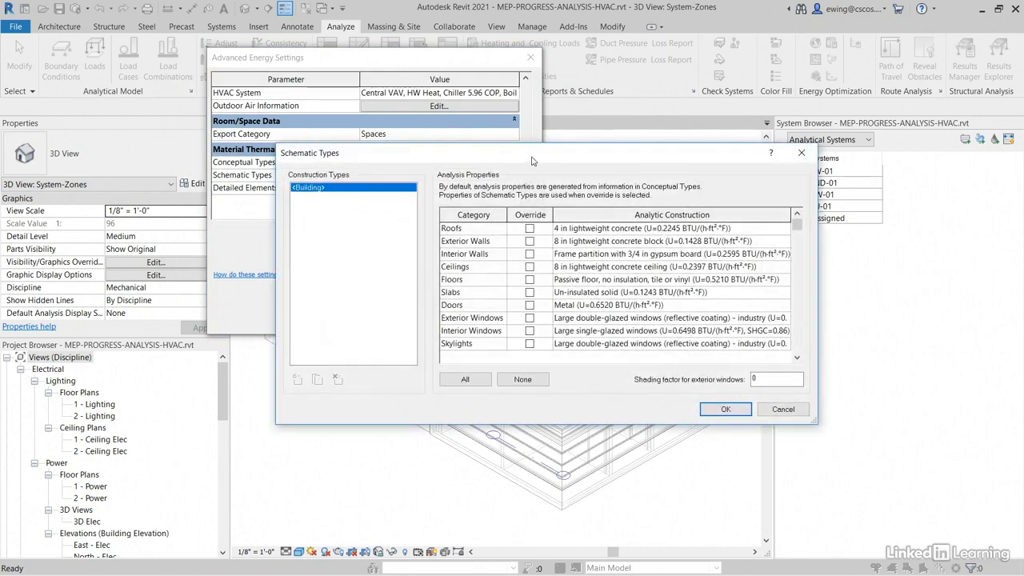
{"action": "left_click_drag", "start_coordinate": [531, 215], "coordinate": [386, 61]}
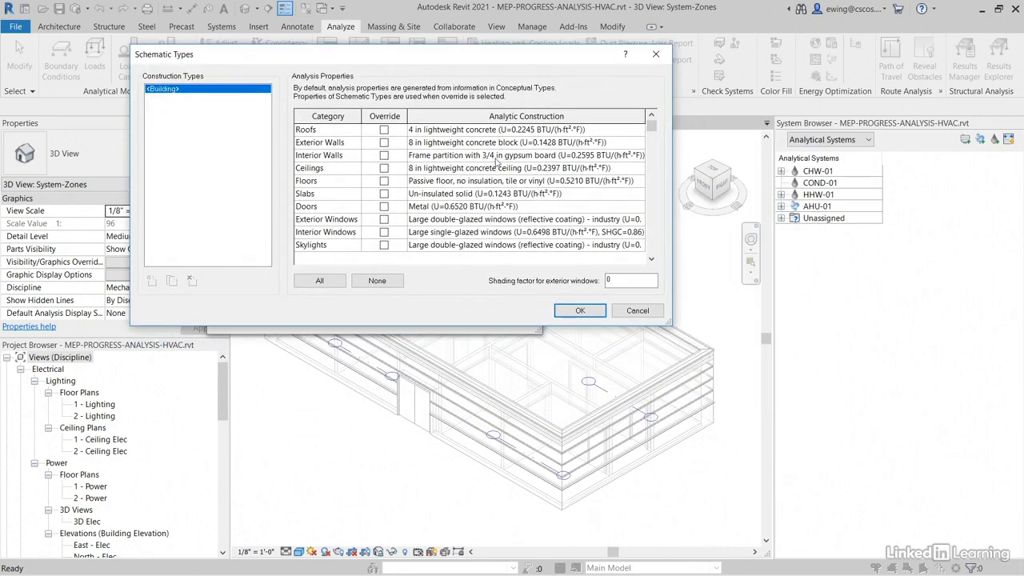
{"action": "left_click", "coordinate": [579, 310]}
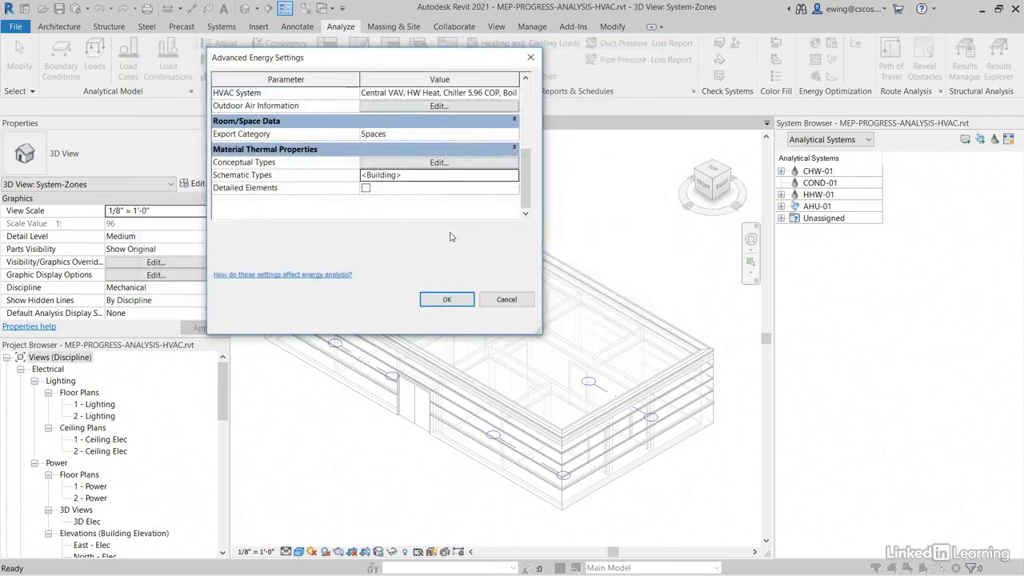
{"action": "left_click", "coordinate": [428, 302]}
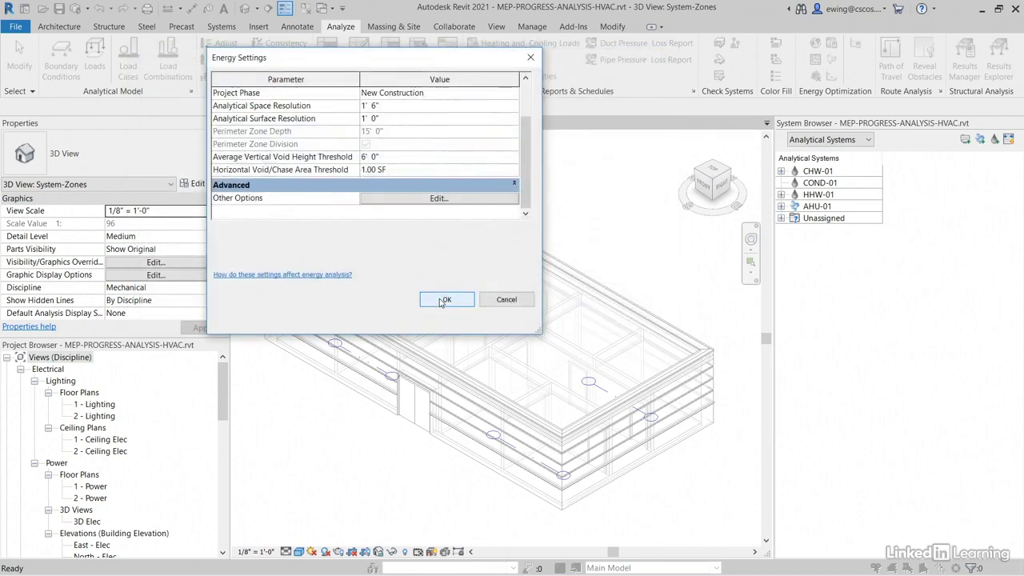
{"action": "left_click", "coordinate": [444, 299]}
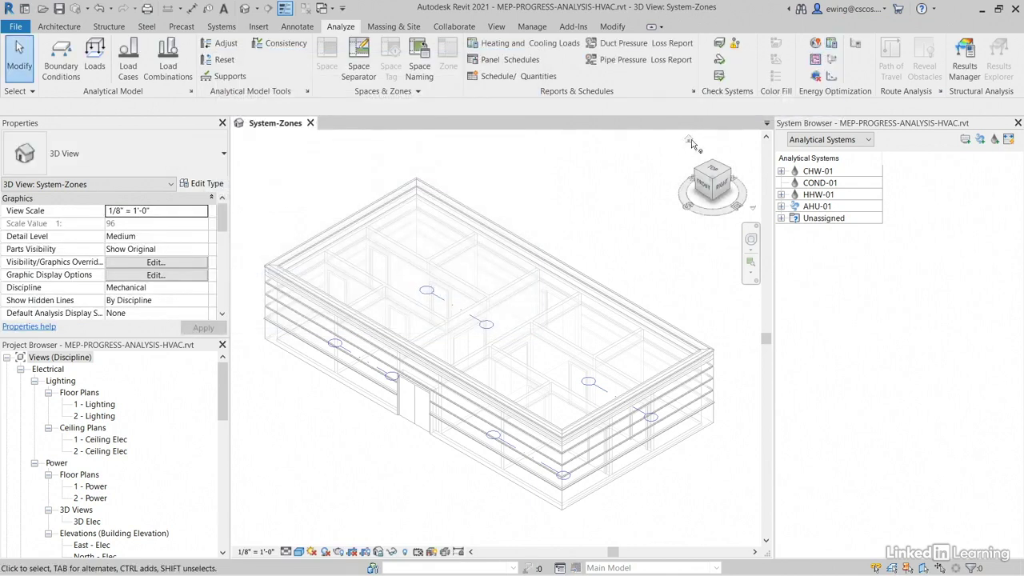
Run a systems analysis with the HVAC Systems Loads and Sizing workflow, naming the report HVAC_LOADS.
{"action": "left_click", "coordinate": [832, 45]}
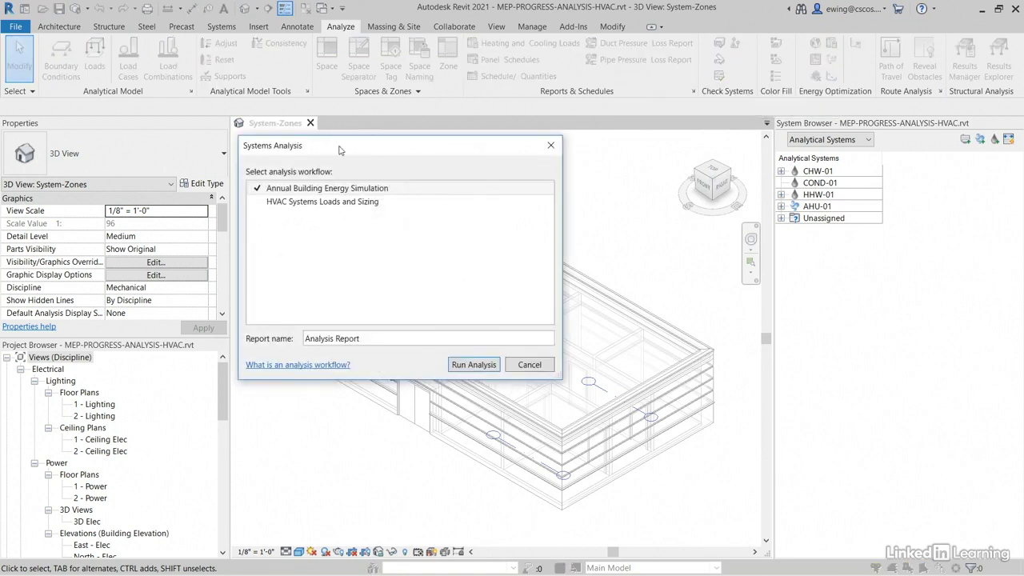
{"action": "left_click_drag", "start_coordinate": [341, 147], "coordinate": [402, 80]}
{"action": "left_click", "coordinate": [380, 134]}
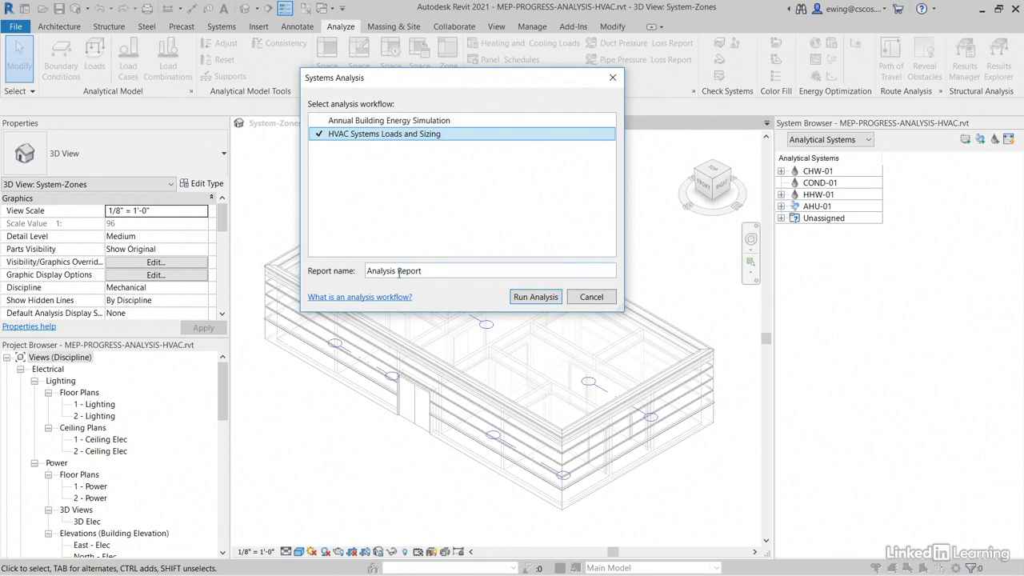
{"action": "left_click_drag", "start_coordinate": [425, 272], "coordinate": [353, 276]}
{"action": "key", "text": "BackSpace"}
{"action": "type", "text": "HVAC_LOADS"}
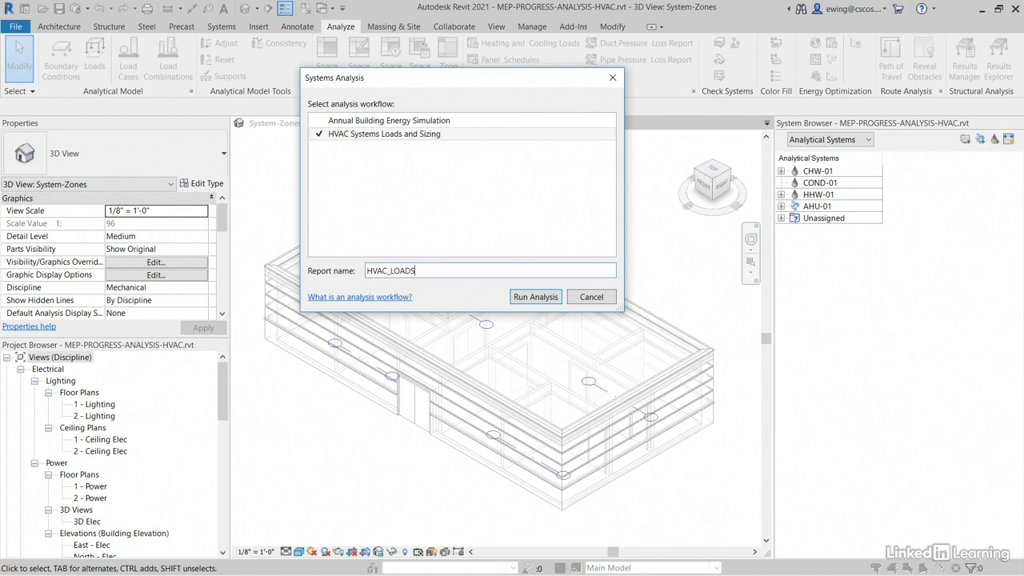
{"action": "left_click", "coordinate": [534, 298]}
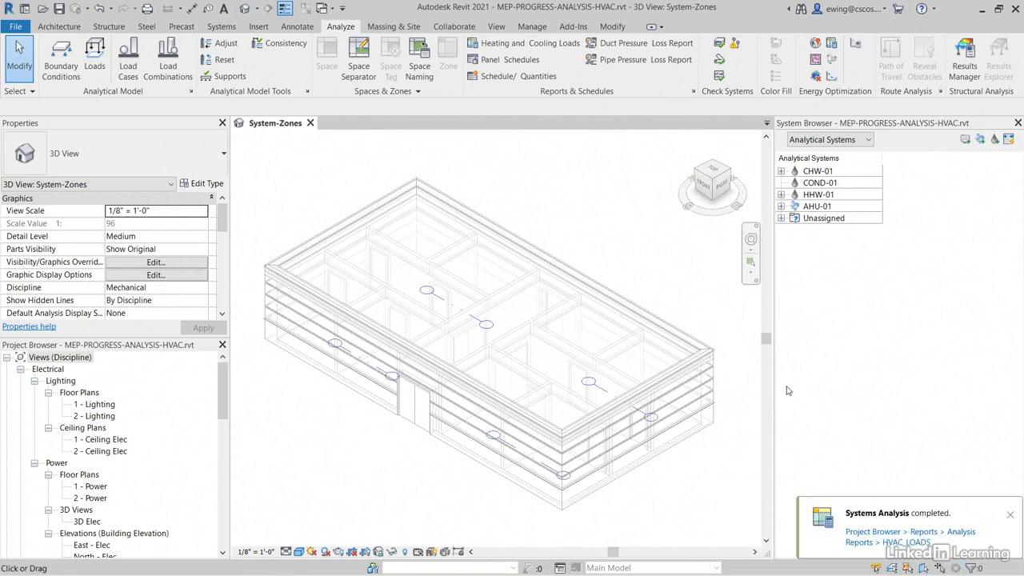
Open the finished HVAC_LOADS report, examine its header and energy summary, and go to its table of contents.
{"action": "left_click", "coordinate": [878, 539]}
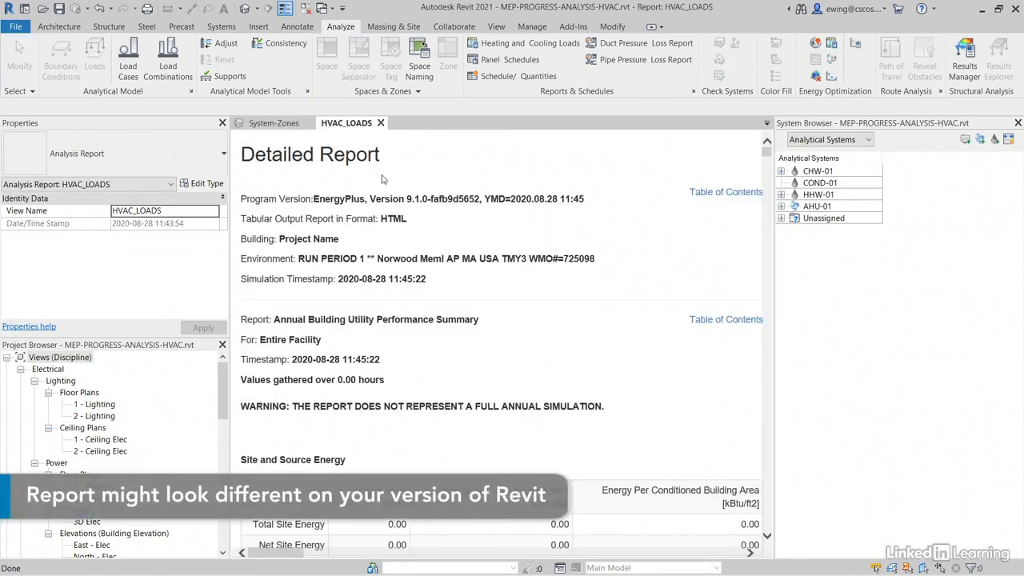
{"action": "left_click_drag", "start_coordinate": [314, 198], "coordinate": [480, 199]}
{"action": "scroll", "coordinate": [458, 352], "scroll_direction": "down", "scroll_amount": 5}
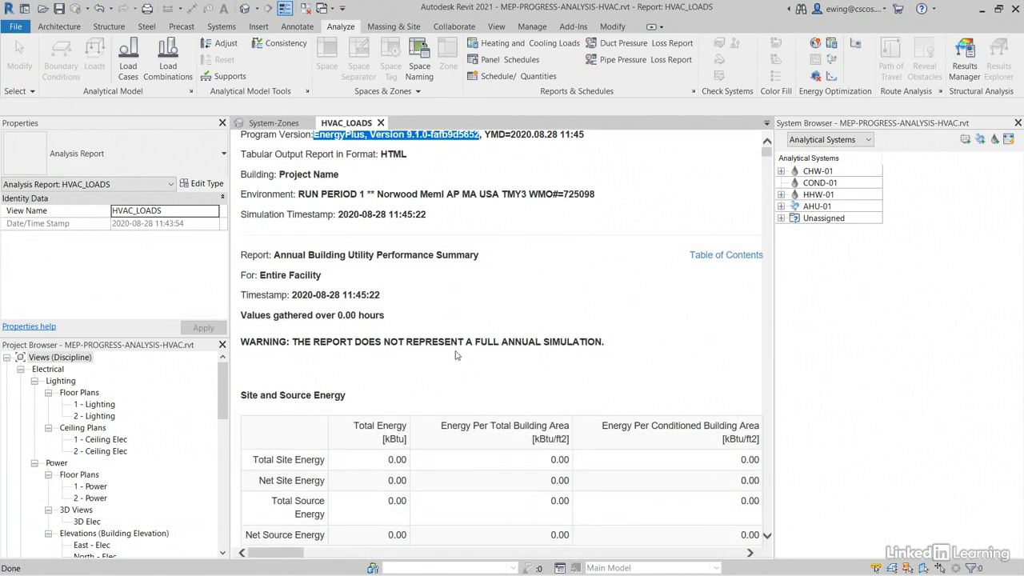
{"action": "scroll", "coordinate": [402, 344], "scroll_direction": "up", "scroll_amount": 3}
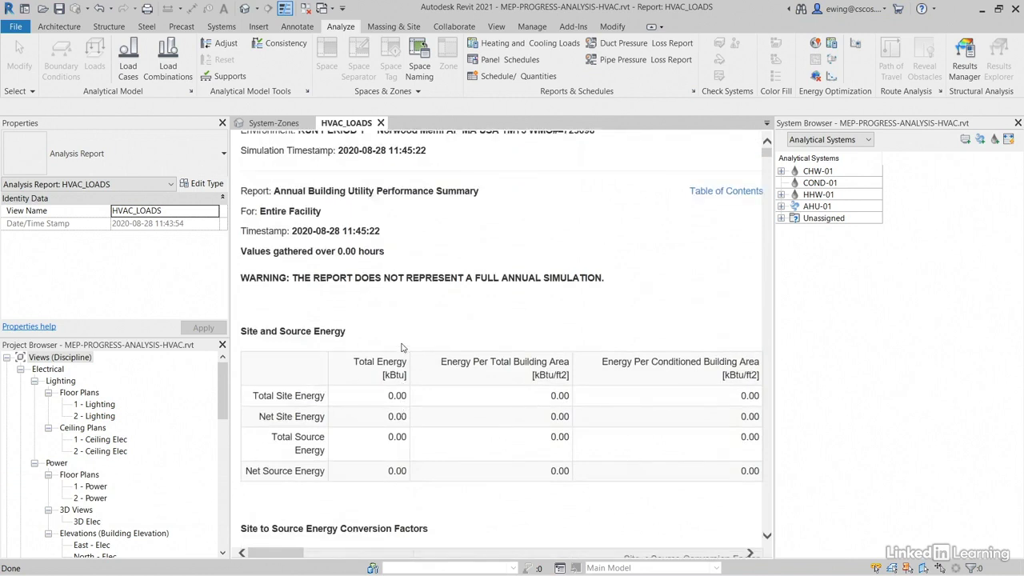
{"action": "left_click", "coordinate": [697, 191]}
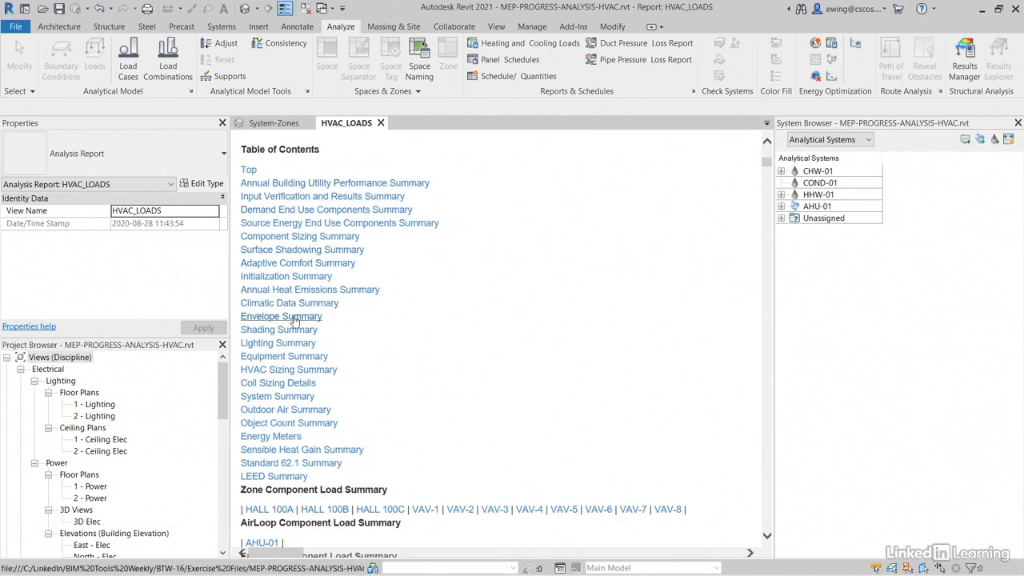
Examine the report's HVAC Sizing Summary, covering zone sensible cooling and heating, system air flow rates and coil sizing, and close the report.
{"action": "left_click", "coordinate": [288, 370]}
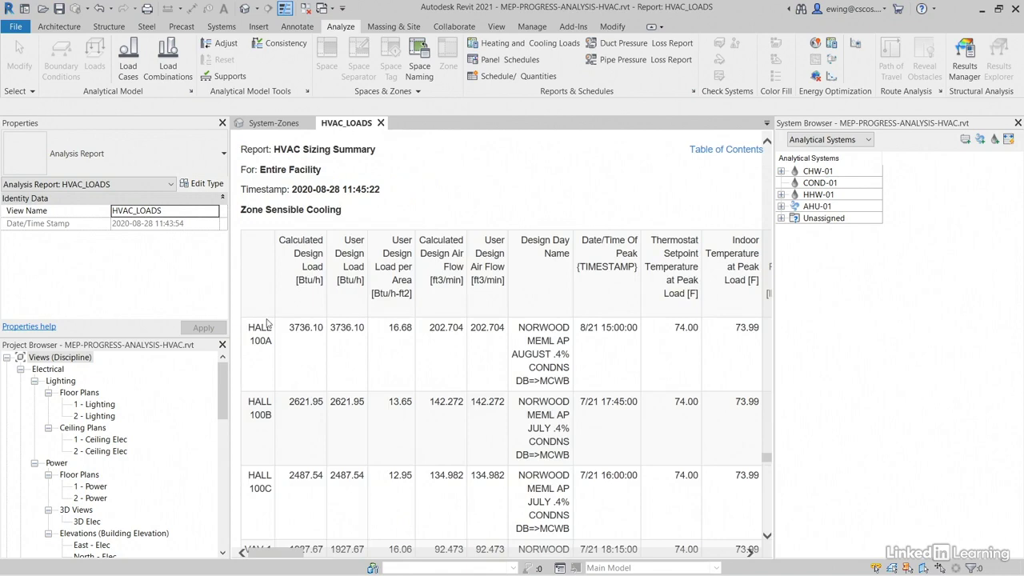
{"action": "scroll", "coordinate": [318, 309], "scroll_direction": "down", "scroll_amount": 5}
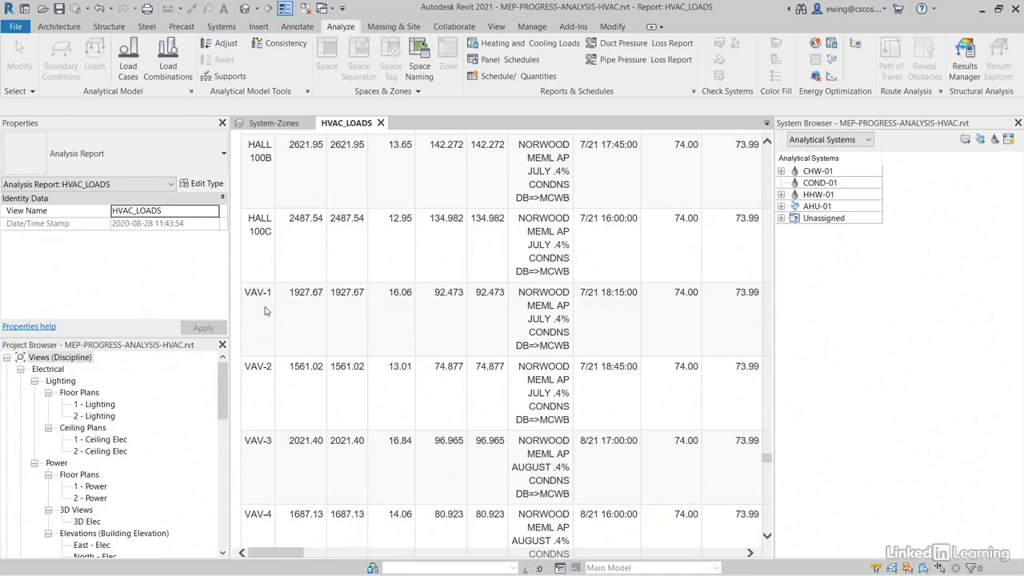
{"action": "scroll", "coordinate": [344, 331], "scroll_direction": "down", "scroll_amount": 5}
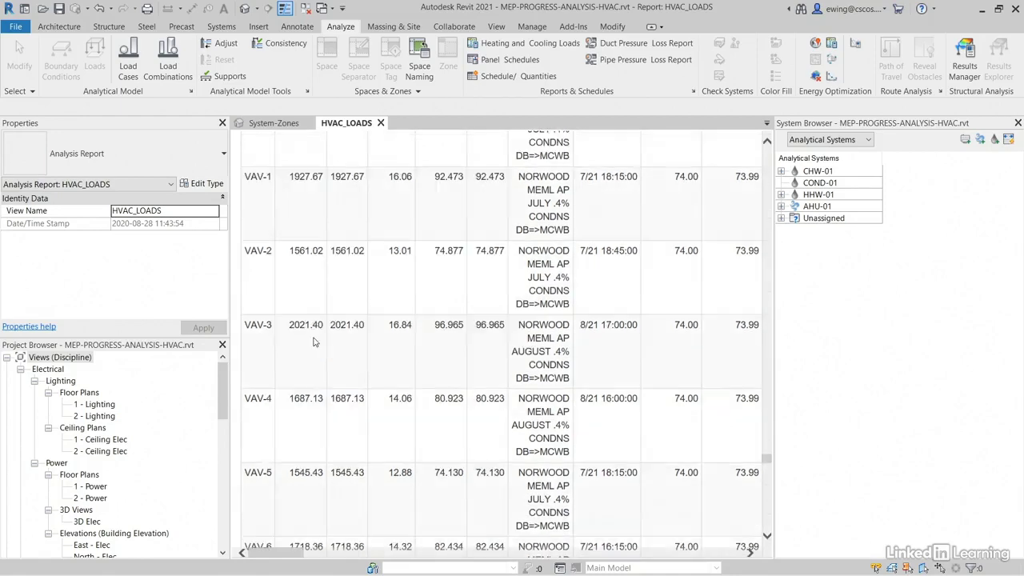
{"action": "scroll", "coordinate": [315, 342], "scroll_direction": "down", "scroll_amount": 10}
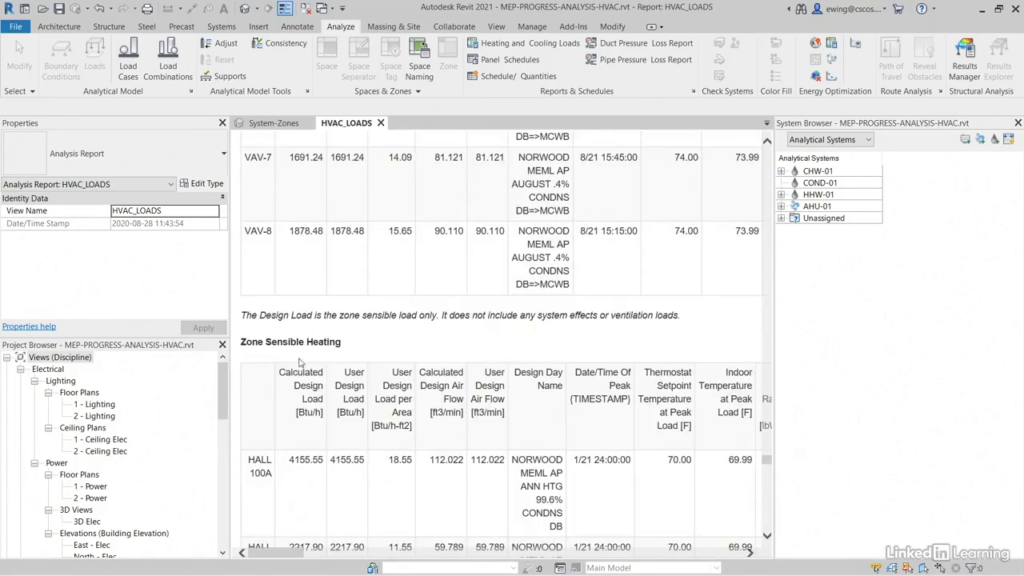
{"action": "scroll", "coordinate": [299, 364], "scroll_direction": "down", "scroll_amount": 18}
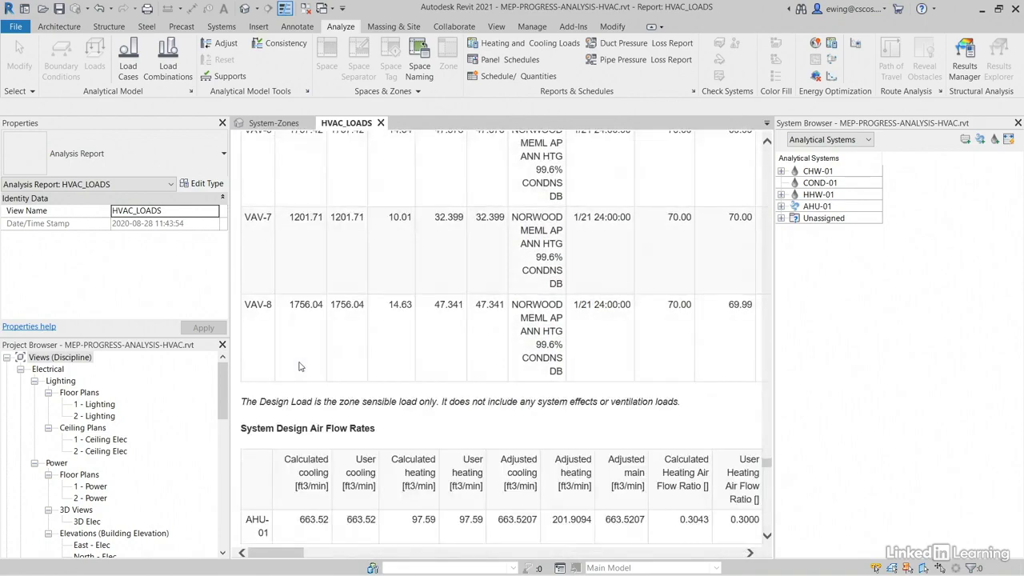
{"action": "scroll", "coordinate": [303, 368], "scroll_direction": "down", "scroll_amount": 12}
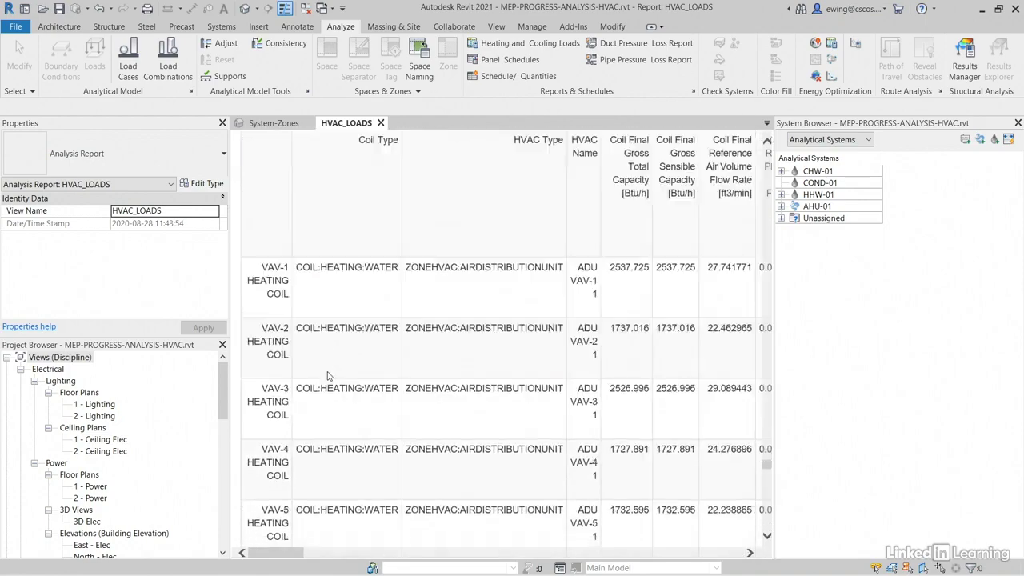
{"action": "scroll", "coordinate": [329, 381], "scroll_direction": "up", "scroll_amount": 15}
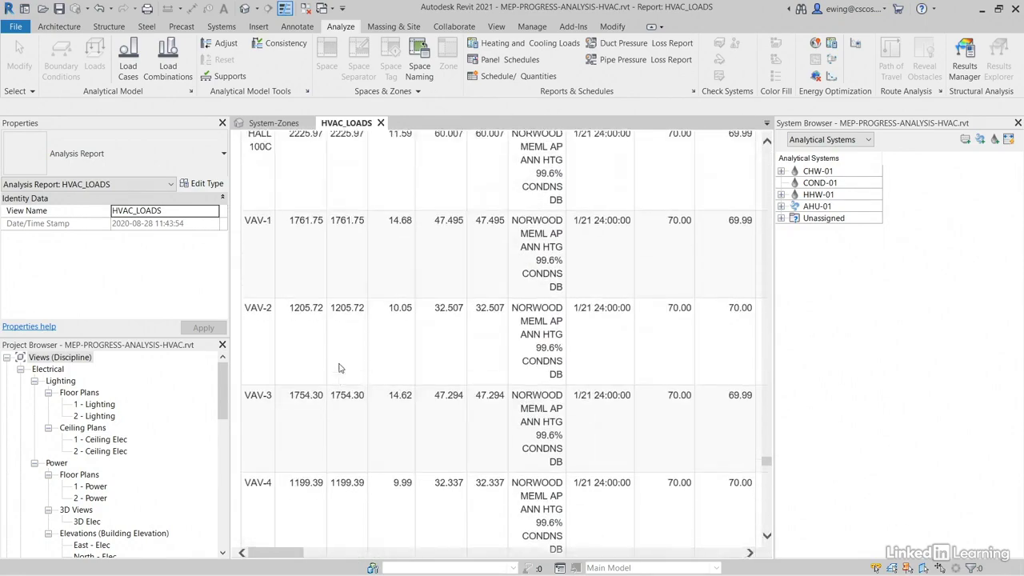
{"action": "scroll", "coordinate": [337, 365], "scroll_direction": "up", "scroll_amount": 3}
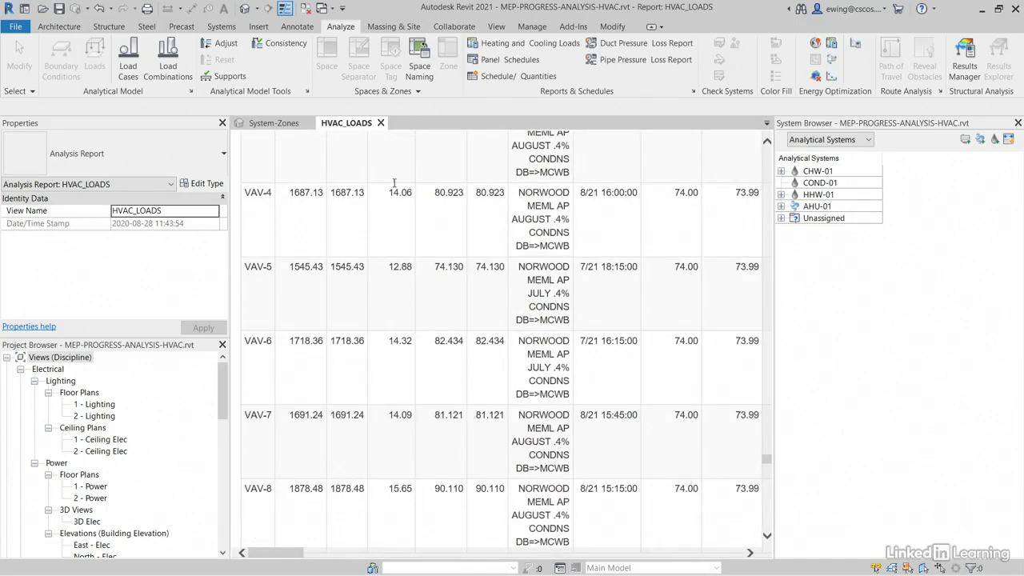
{"action": "left_click", "coordinate": [380, 122]}
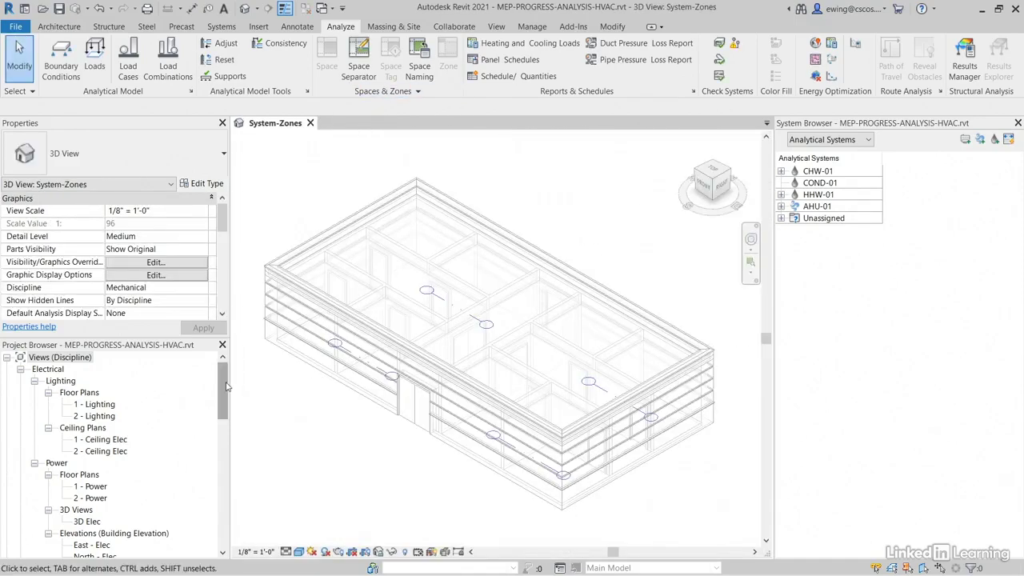
Reopen the HVAC_LOADS analysis report from the project's stored reports, view its opening section, and close it again.
{"action": "left_click_drag", "start_coordinate": [227, 389], "coordinate": [226, 512]}
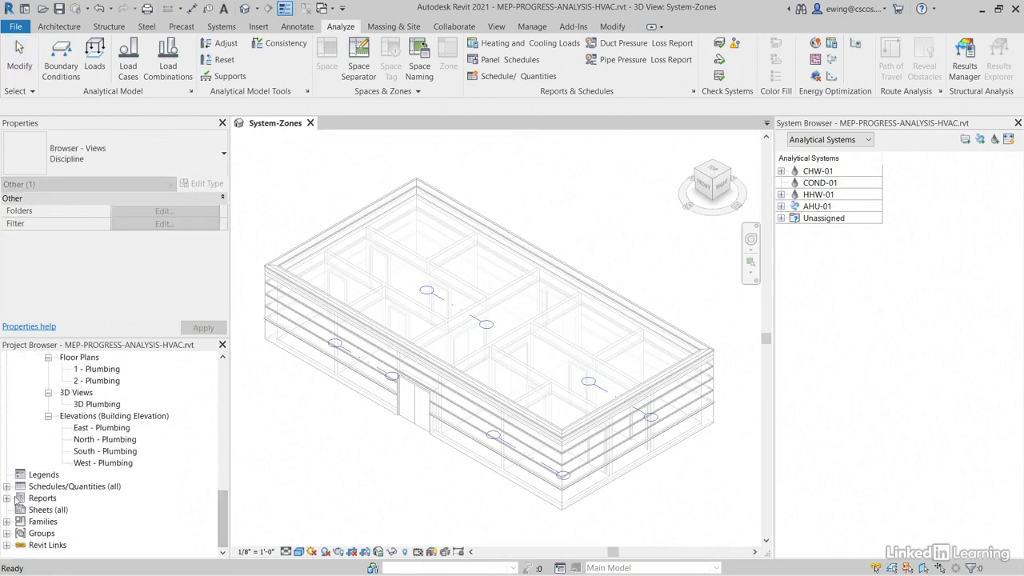
{"action": "left_click", "coordinate": [7, 497]}
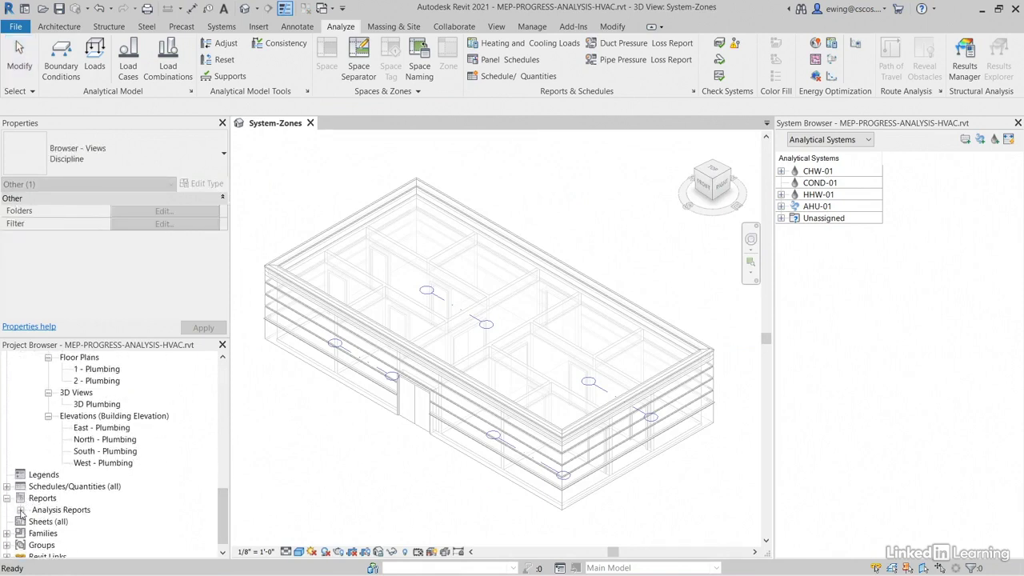
{"action": "left_click", "coordinate": [21, 509]}
{"action": "left_click", "coordinate": [72, 522]}
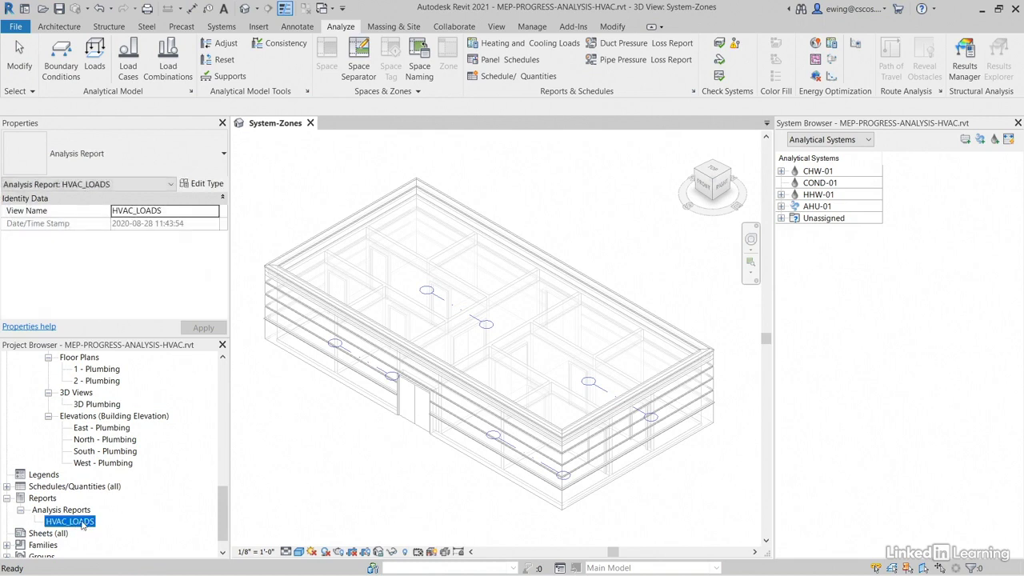
{"action": "double_click", "coordinate": [83, 524]}
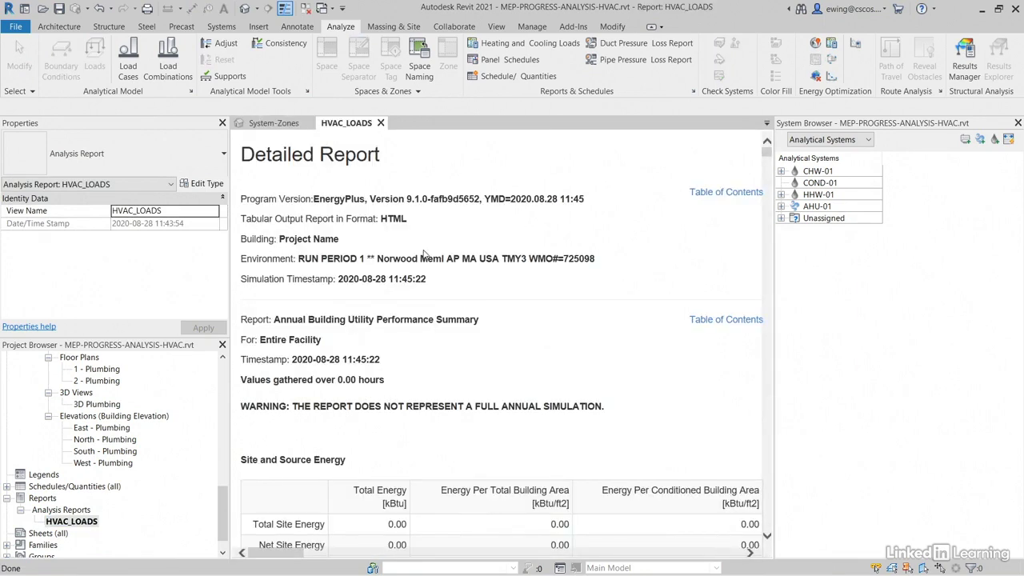
{"action": "left_click", "coordinate": [380, 124]}
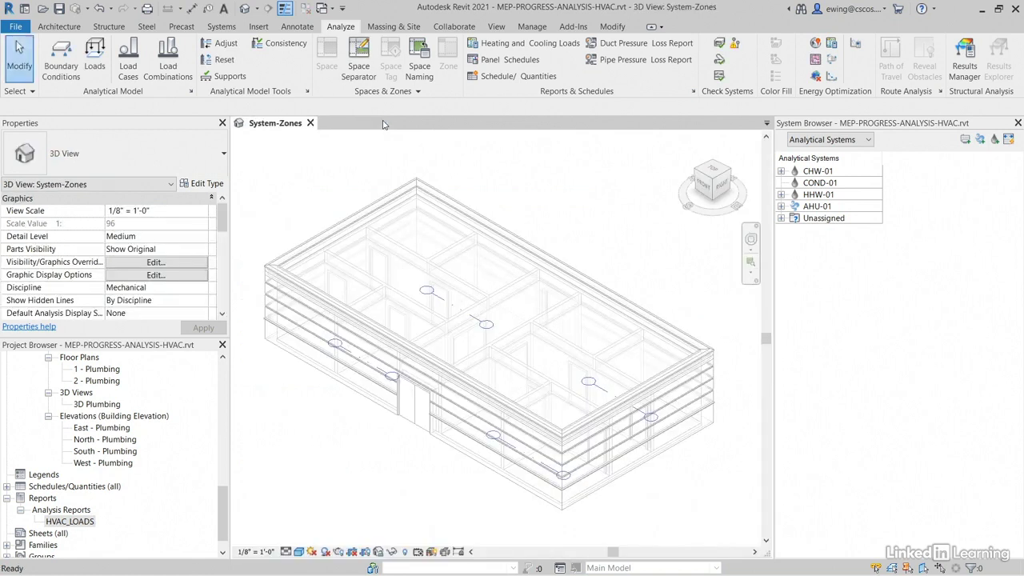